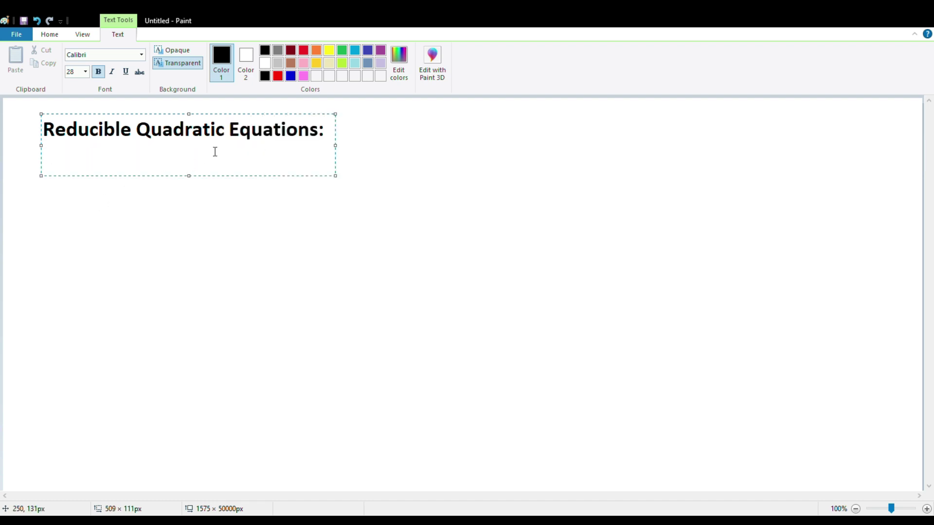
Set the drawing colour to blue and commit the 'Reducible Quadratic Equations:' title text
left_click(290, 76)
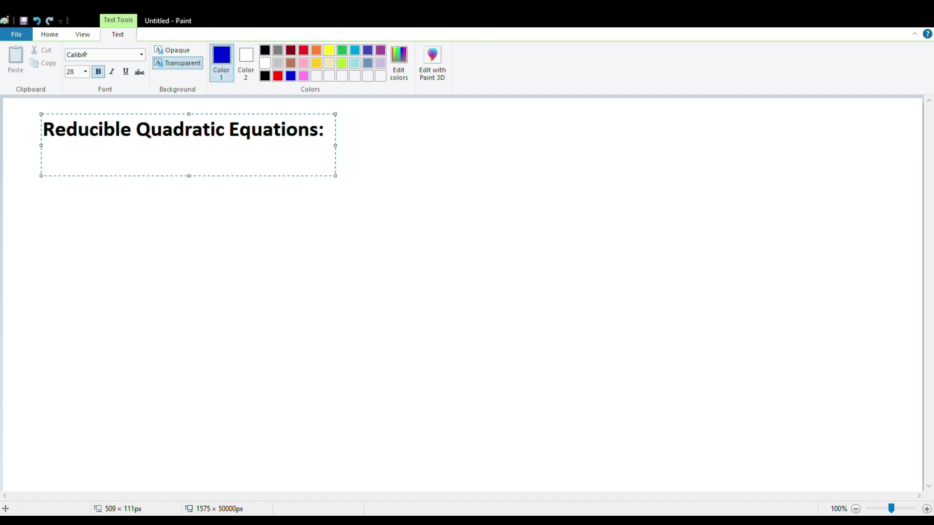
left_click(157, 103)
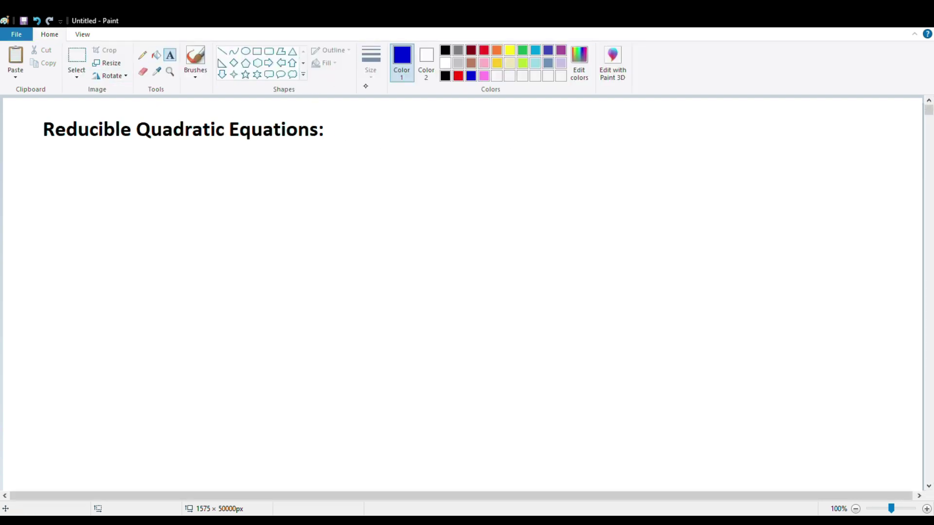
Switch to the freehand brush and make its strokes thinner
left_click(195, 58)
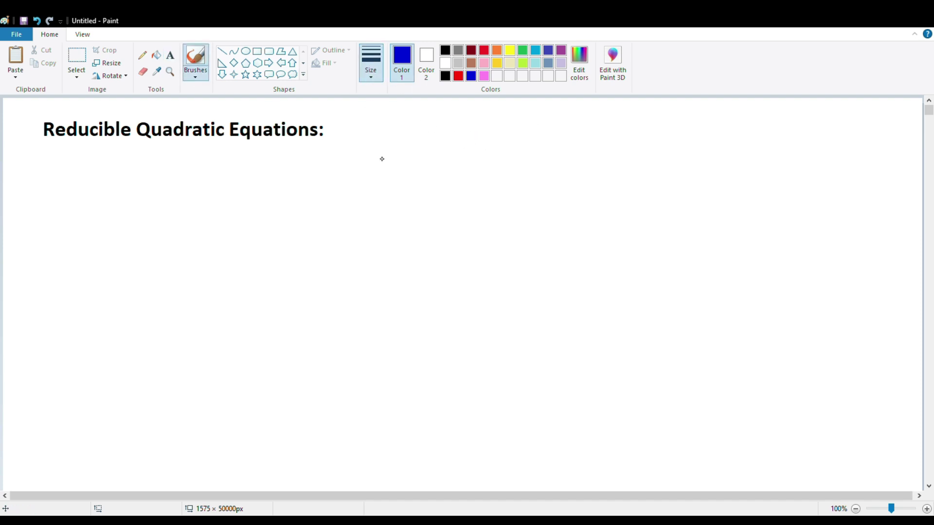
left_click(452, 147)
left_click(372, 66)
left_click(382, 141)
Handwrite 2x²+3x+5=0 to the right of the title
mouse_move(528, 132)
left_mouse_down()
mouse_move(540, 155)
mouse_move(546, 148)
mouse_move(564, 154)
left_mouse_up()
mouse_move(564, 126)
left_mouse_down()
mouse_move(581, 151)
mouse_move(601, 144)
left_mouse_up()
left_click_drag(590, 138, 589, 162)
left_click_drag(612, 130, 614, 156)
mouse_move(635, 136)
left_mouse_down()
mouse_move(675, 144)
mouse_move(674, 156)
mouse_move(702, 146)
mouse_move(698, 137)
mouse_move(688, 156)
mouse_move(694, 131)
mouse_move(731, 135)
left_mouse_up()
mouse_move(753, 122)
left_mouse_down()
mouse_move(741, 130)
mouse_move(746, 143)
left_mouse_up()
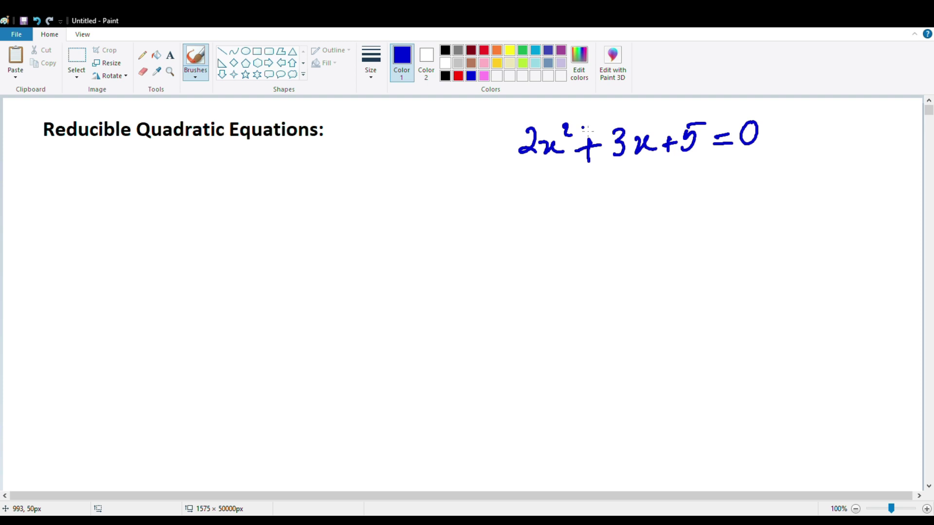
Circle the exponent 2 in red, then write 3x+9=0 below in blue
left_click(458, 75)
left_click_drag(565, 114, 561, 133)
left_click(471, 76)
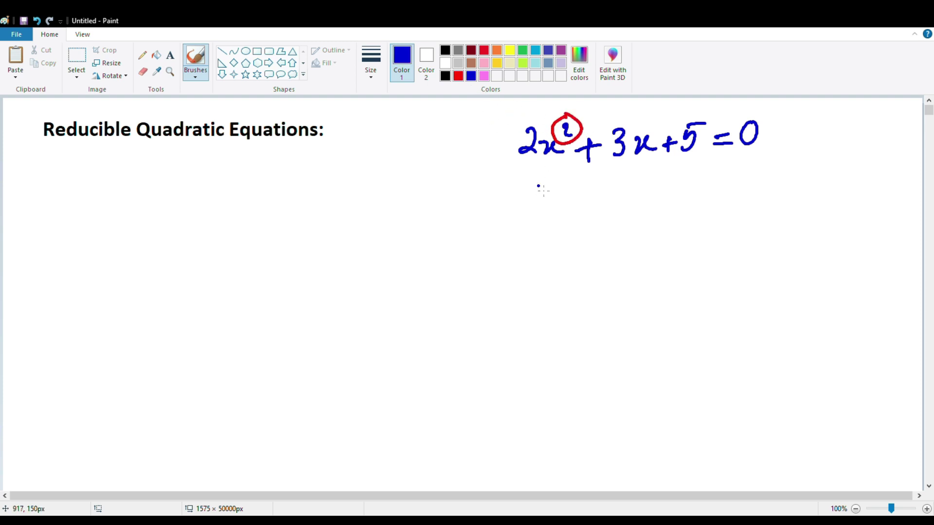
mouse_move(552, 198)
left_mouse_down()
mouse_move(554, 223)
mouse_move(619, 210)
mouse_move(607, 223)
mouse_move(664, 209)
mouse_move(679, 219)
mouse_move(686, 195)
left_mouse_up()
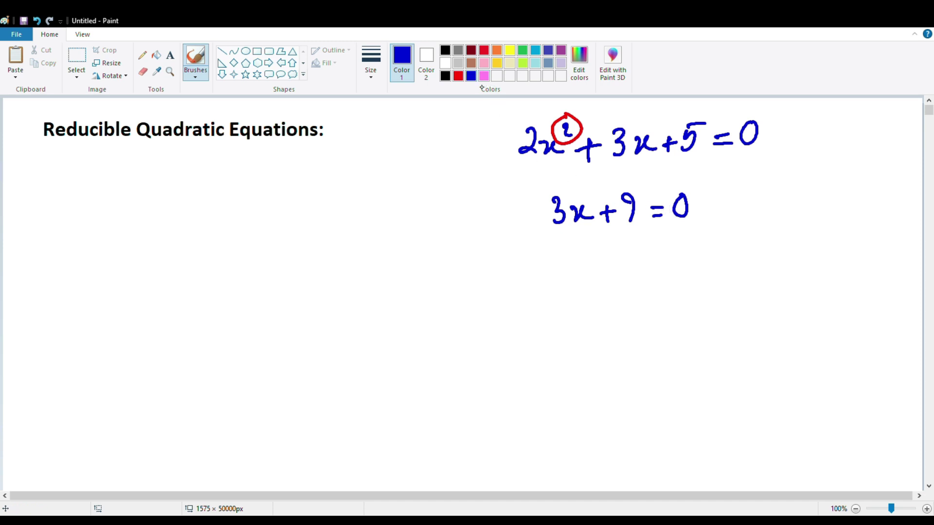
Label 2x²+3x+5=0 as Q.E. in black
left_click(445, 76)
mouse_move(810, 128)
left_mouse_down()
mouse_move(819, 148)
mouse_move(843, 131)
mouse_move(855, 143)
left_mouse_up()
left_click(829, 142)
left_click_drag(844, 133, 857, 123)
left_click(863, 142)
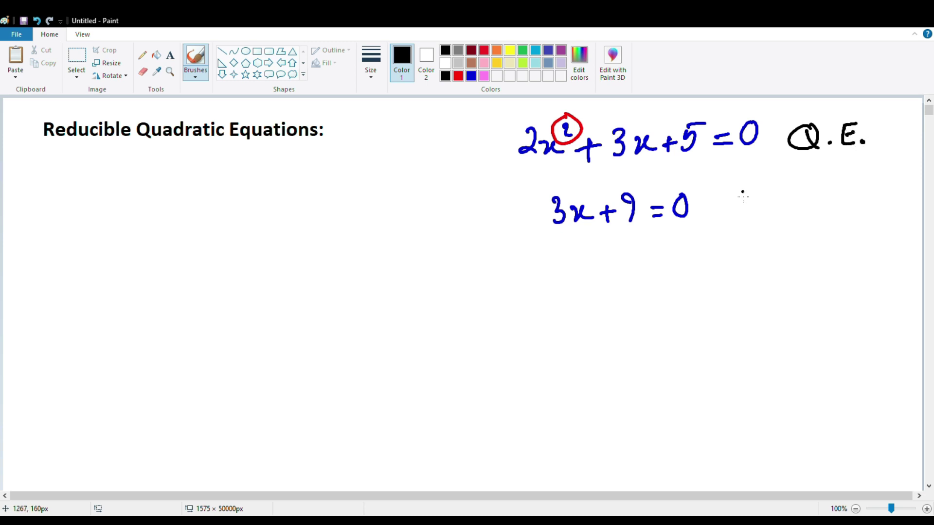
Label 3x+9=0 as L.E. and switch back to blue
mouse_move(753, 193)
left_mouse_down()
mouse_move(775, 216)
mouse_move(813, 208)
mouse_move(813, 218)
left_mouse_up()
left_click(783, 207)
left_click(825, 211)
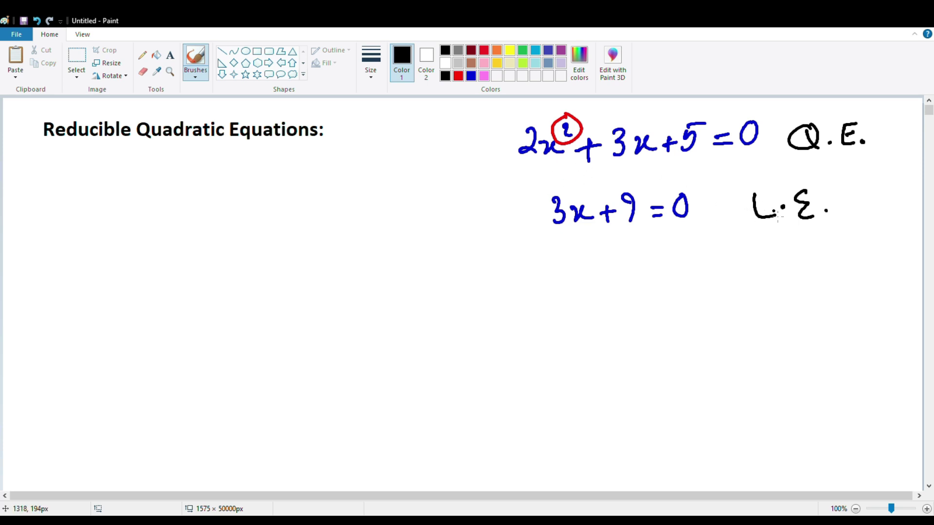
left_click(471, 76)
Write 2x⁴−5x³ on a third line, undoing a stray plus and wrong exponent
mouse_move(550, 269)
left_mouse_down()
mouse_move(565, 290)
mouse_move(577, 283)
mouse_move(572, 296)
mouse_move(582, 267)
left_mouse_up()
mouse_move(579, 262)
left_mouse_down()
mouse_move(579, 275)
mouse_move(613, 288)
left_mouse_up()
left_click_drag(613, 268, 627, 263)
left_click_drag(638, 271, 652, 291)
left_click_drag(660, 274, 641, 290)
mouse_move(653, 261)
left_mouse_down()
mouse_move(696, 277)
mouse_move(686, 290)
left_mouse_up()
key("ctrl+z")
key("ctrl+z")
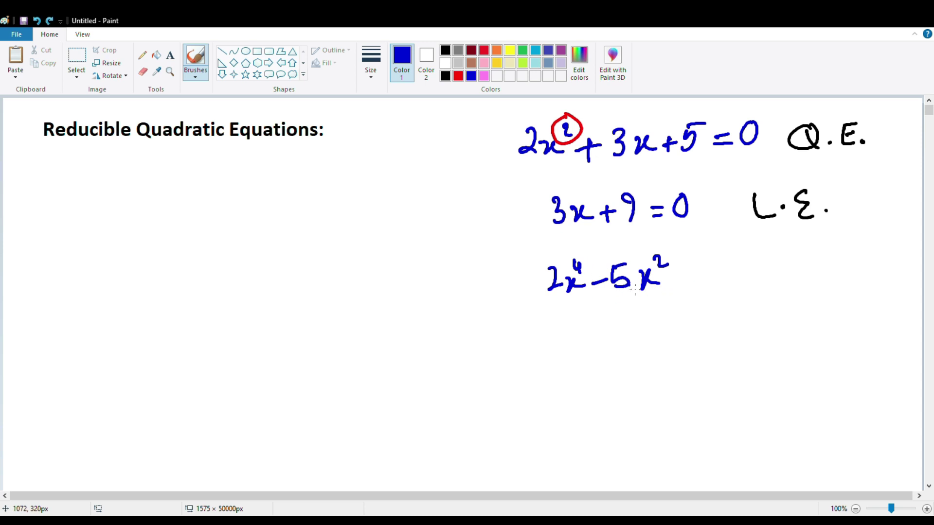
key("ctrl+z")
mouse_move(655, 256)
left_mouse_down()
mouse_move(664, 262)
mouse_move(657, 271)
mouse_move(691, 279)
mouse_move(683, 287)
left_mouse_up()
Complete the equation with +3x²−7x+9=0 and circle the exponent 4 in red
mouse_move(697, 265)
left_mouse_down()
mouse_move(697, 286)
mouse_move(728, 276)
mouse_move(735, 286)
left_mouse_up()
left_click_drag(728, 254, 780, 284)
mouse_move(790, 272)
left_mouse_down()
mouse_move(820, 288)
mouse_move(839, 274)
left_mouse_up()
left_click_drag(826, 265, 828, 287)
mouse_move(859, 258)
left_mouse_down()
mouse_move(848, 268)
mouse_move(864, 261)
mouse_move(862, 286)
mouse_move(888, 275)
left_mouse_up()
left_click_drag(874, 269, 889, 267)
mouse_move(904, 259)
left_mouse_down()
mouse_move(894, 272)
mouse_move(911, 263)
left_mouse_up()
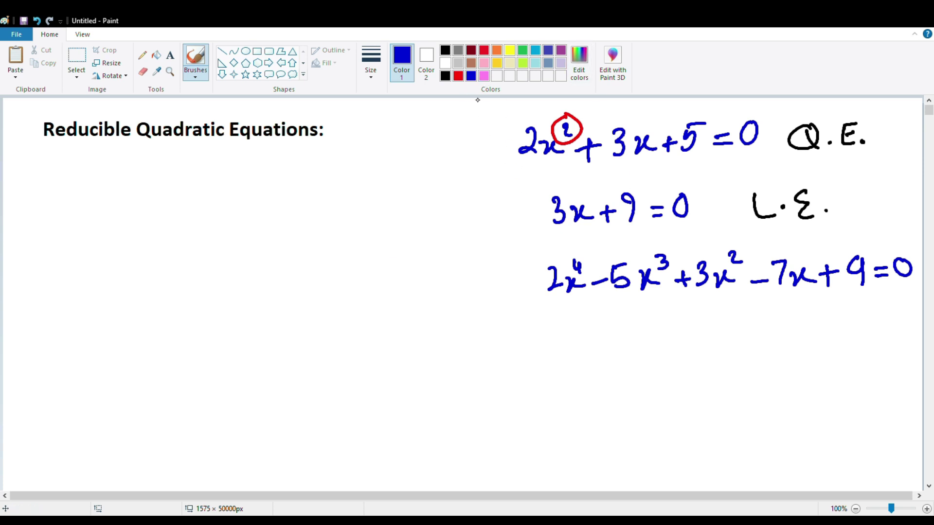
left_click(458, 76)
mouse_move(577, 258)
left_mouse_down()
mouse_move(563, 266)
mouse_move(590, 257)
mouse_move(578, 250)
left_mouse_up()
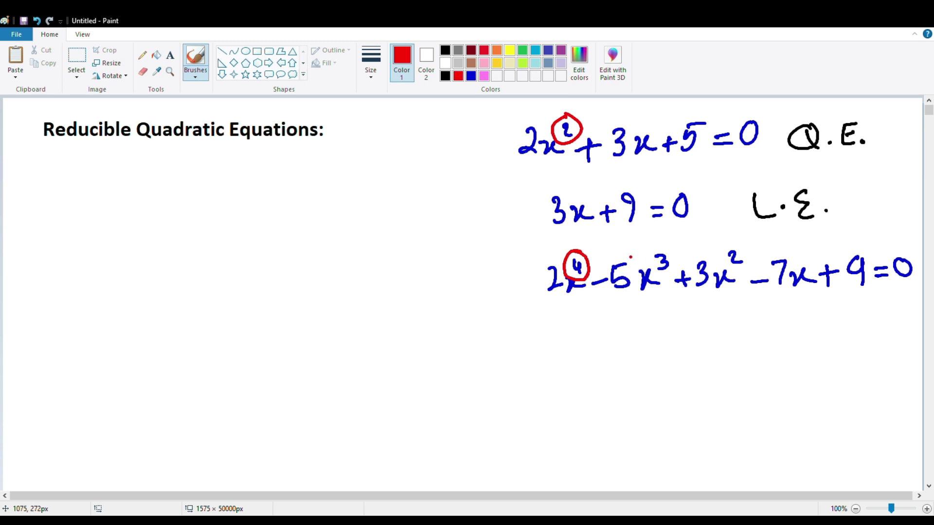
Switch to black and begin writing 'Case' on the left below the title
left_click(471, 76)
left_click(445, 76)
mouse_move(49, 176)
left_mouse_down()
mouse_move(58, 193)
mouse_move(99, 196)
left_mouse_up()
Finish the heading as 'Case 1:' and switch to blue
left_click(117, 194)
left_click(117, 180)
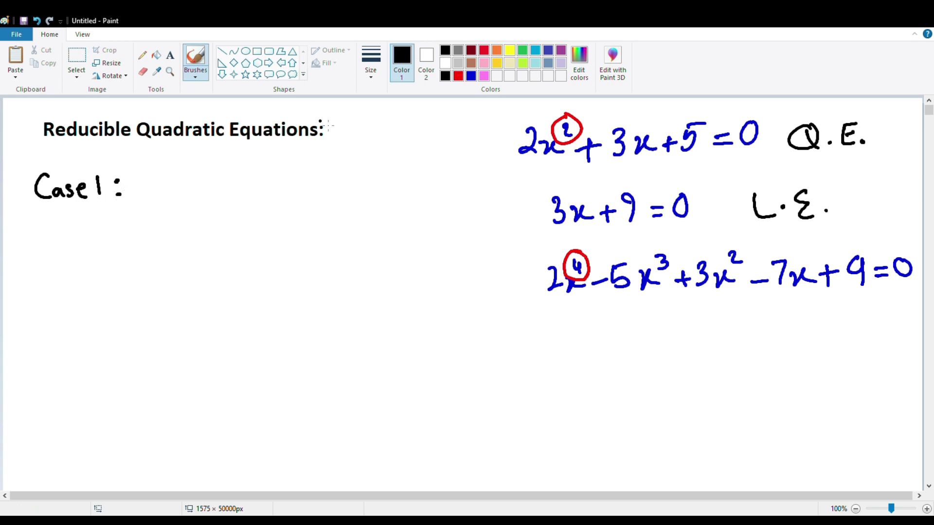
left_click(471, 75)
Handwrite ax⁴+bx²+c=0 beside the Case 1 heading
mouse_move(192, 180)
left_mouse_down()
mouse_move(194, 192)
mouse_move(210, 193)
left_mouse_up()
mouse_move(210, 176)
left_mouse_down()
mouse_move(214, 196)
mouse_move(221, 169)
left_mouse_up()
mouse_move(218, 164)
left_mouse_down()
mouse_move(217, 178)
mouse_move(247, 182)
left_mouse_up()
mouse_move(236, 173)
left_mouse_down()
mouse_move(261, 196)
mouse_move(279, 190)
left_mouse_up()
mouse_move(277, 173)
left_mouse_down()
mouse_move(267, 191)
mouse_move(284, 189)
mouse_move(288, 162)
mouse_move(311, 182)
mouse_move(302, 190)
left_mouse_up()
left_click(303, 179)
mouse_move(323, 169)
left_mouse_down()
mouse_move(350, 186)
mouse_move(340, 179)
mouse_move(363, 163)
left_mouse_up()
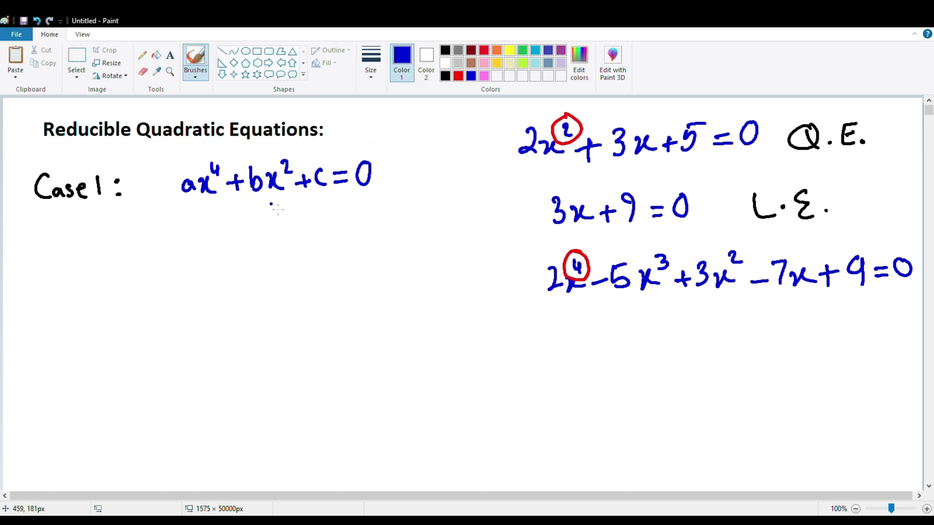
Circle x² and x⁴ in red, then undo the circles
left_click(458, 76)
mouse_move(300, 146)
left_mouse_down()
mouse_move(266, 163)
mouse_move(306, 180)
mouse_move(288, 145)
left_mouse_up()
mouse_move(232, 162)
left_mouse_down()
mouse_move(210, 162)
mouse_move(210, 211)
mouse_move(233, 158)
left_mouse_up()
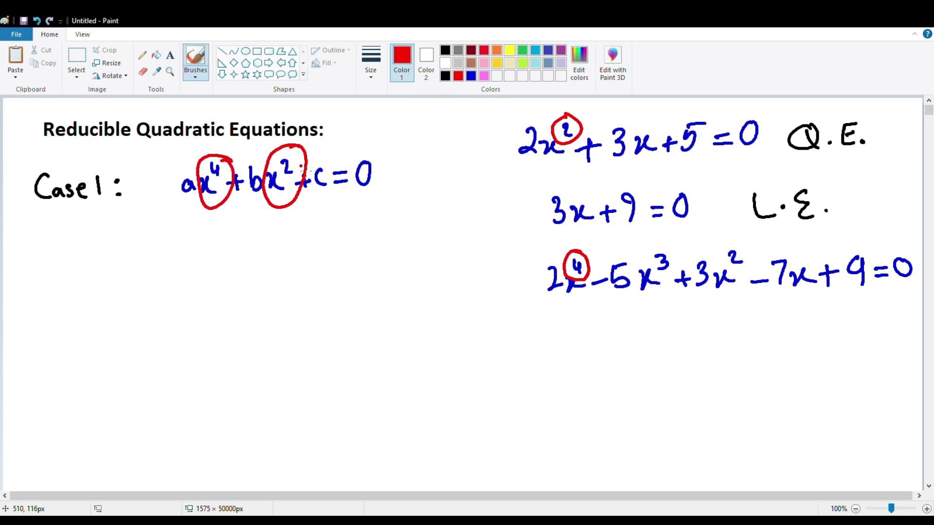
key("ctrl+z")
key("ctrl+z")
Touch up the exponent of x² in blue and start x² = y below
left_click(471, 76)
left_click_drag(283, 166, 289, 170)
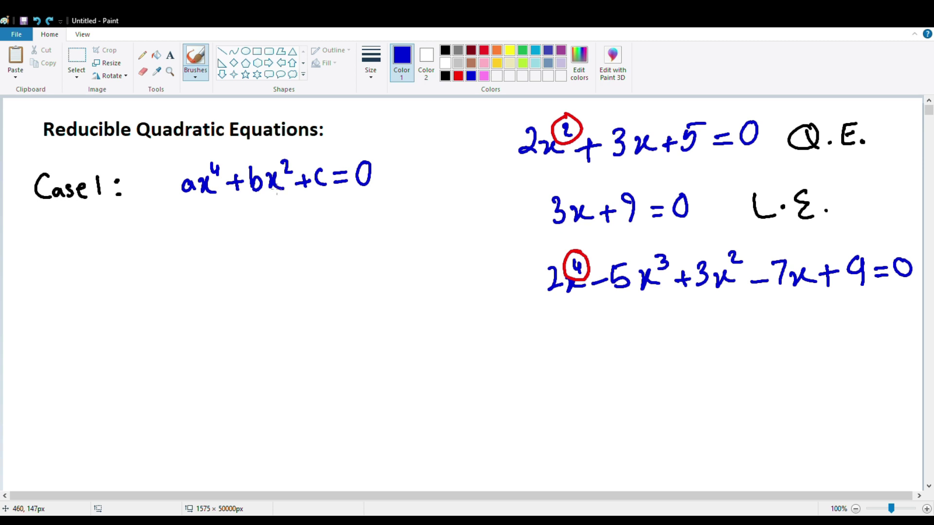
left_click(219, 176)
mouse_move(175, 240)
left_mouse_down()
mouse_move(195, 261)
mouse_move(197, 238)
mouse_move(221, 249)
mouse_move(217, 258)
mouse_move(258, 254)
mouse_move(240, 253)
mouse_move(249, 242)
mouse_move(253, 272)
left_mouse_up()
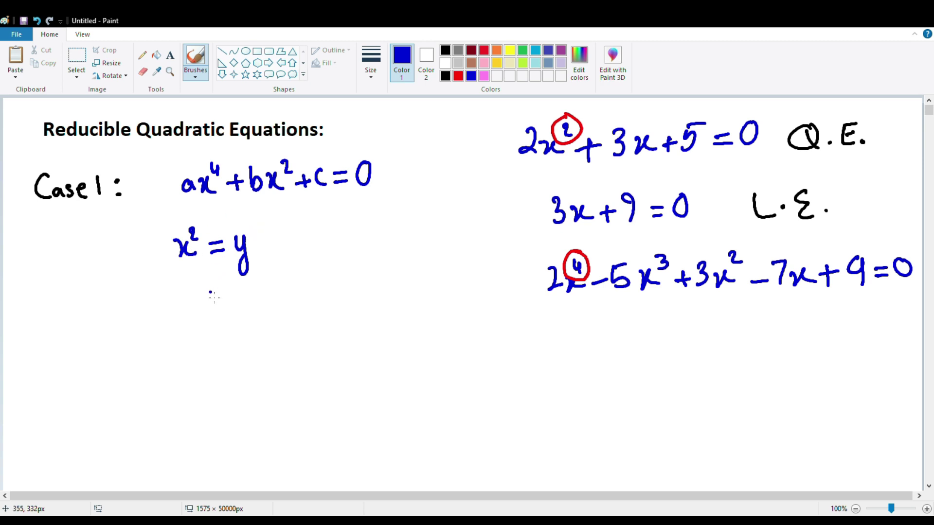
Write (x²)² = (y)² below x² = y
mouse_move(182, 325)
left_mouse_down()
mouse_move(202, 339)
mouse_move(203, 318)
mouse_move(182, 345)
left_mouse_up()
mouse_move(210, 311)
left_mouse_down()
mouse_move(212, 345)
mouse_move(229, 315)
mouse_move(261, 338)
mouse_move(249, 337)
mouse_move(306, 329)
mouse_move(281, 343)
left_mouse_up()
left_click_drag(311, 312, 310, 348)
left_click_drag(317, 301, 331, 311)
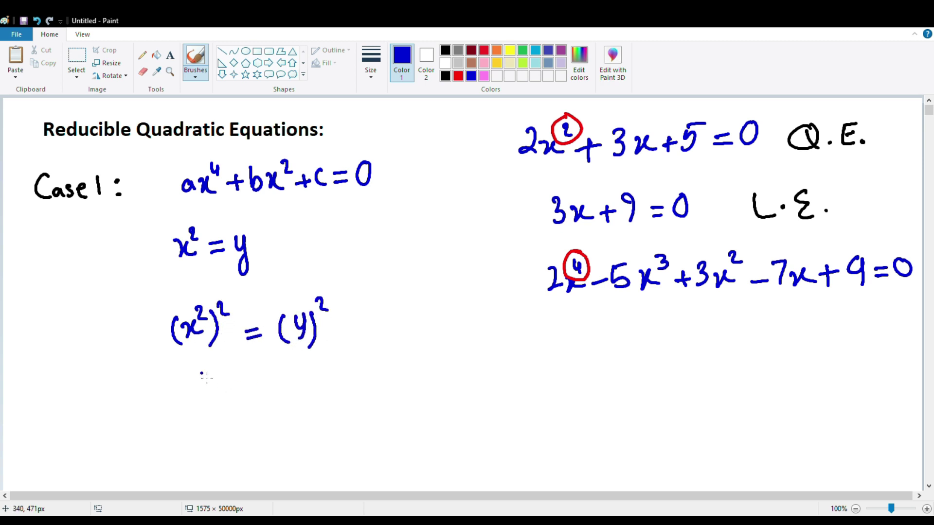
Write x⁴ = y² beneath the squared line
mouse_move(205, 395)
left_mouse_down()
mouse_move(216, 407)
mouse_move(205, 409)
left_mouse_up()
mouse_move(221, 378)
left_mouse_down()
mouse_move(220, 388)
mouse_move(229, 387)
left_mouse_up()
mouse_move(227, 380)
left_mouse_down()
mouse_move(225, 392)
mouse_move(253, 400)
left_mouse_up()
mouse_move(243, 407)
left_mouse_down()
mouse_move(256, 406)
mouse_move(255, 396)
left_mouse_up()
mouse_move(282, 392)
left_mouse_down()
mouse_move(287, 401)
mouse_move(291, 389)
left_mouse_up()
left_click_drag(298, 387, 286, 417)
left_click_drag(295, 378, 307, 386)
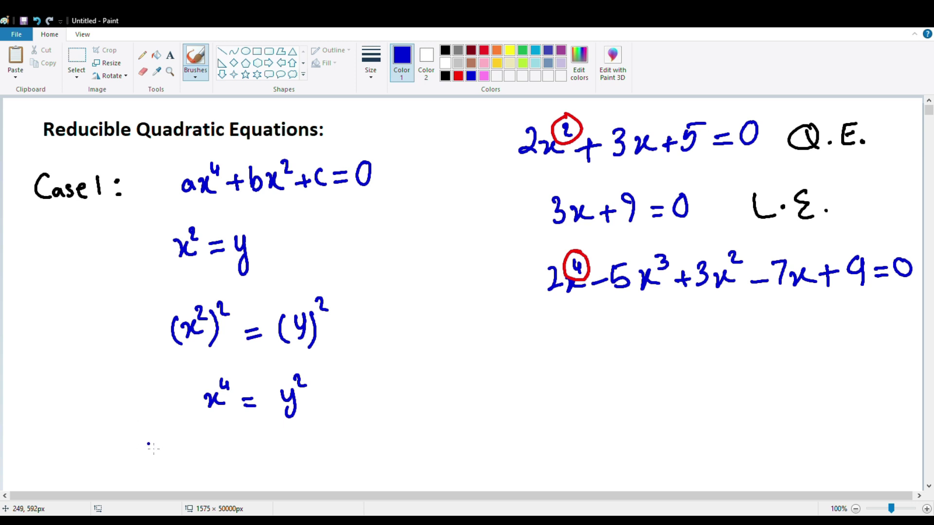
Write the reduced equation ay²+by+c=0 on the next line
mouse_move(171, 448)
left_mouse_down()
mouse_move(187, 476)
mouse_move(188, 439)
mouse_move(198, 449)
mouse_move(194, 475)
mouse_move(196, 459)
mouse_move(217, 450)
left_mouse_up()
mouse_move(210, 441)
left_mouse_down()
mouse_move(229, 462)
mouse_move(253, 457)
left_mouse_up()
mouse_move(253, 443)
left_mouse_down()
mouse_move(251, 477)
mouse_move(278, 452)
mouse_move(270, 465)
left_mouse_up()
mouse_move(306, 440)
left_mouse_down()
mouse_move(311, 460)
mouse_move(343, 446)
mouse_move(344, 460)
mouse_move(345, 433)
left_mouse_up()
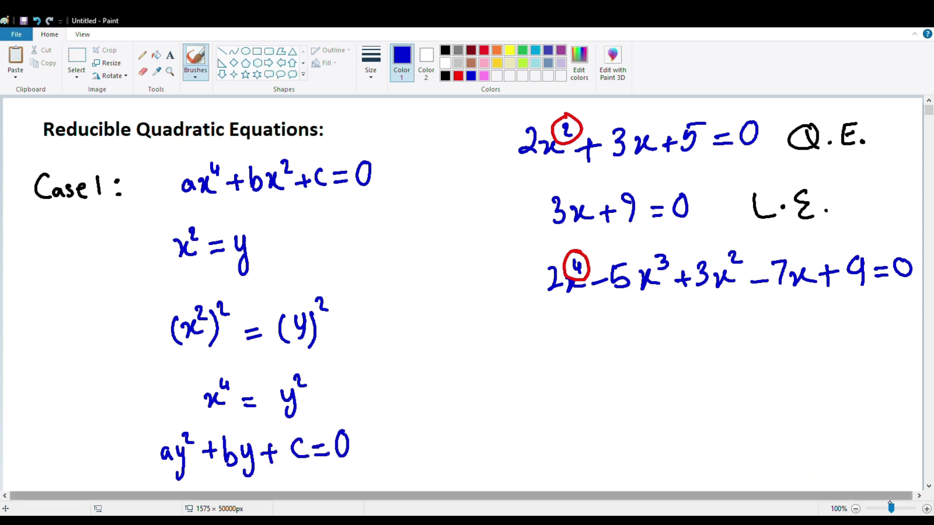
scroll(929, 484, "down", 4)
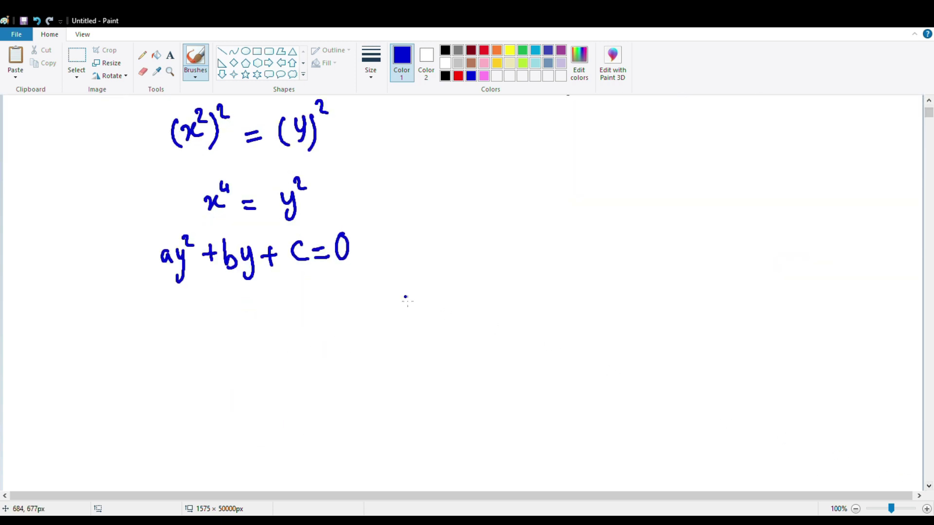
Draw a pink box around ay²+by+c=0, then return to blue
left_click(484, 76)
mouse_move(144, 227)
left_mouse_down()
mouse_move(142, 270)
mouse_move(234, 296)
mouse_move(377, 282)
left_mouse_up()
mouse_move(155, 223)
left_mouse_down()
mouse_move(374, 222)
mouse_move(361, 267)
left_mouse_up()
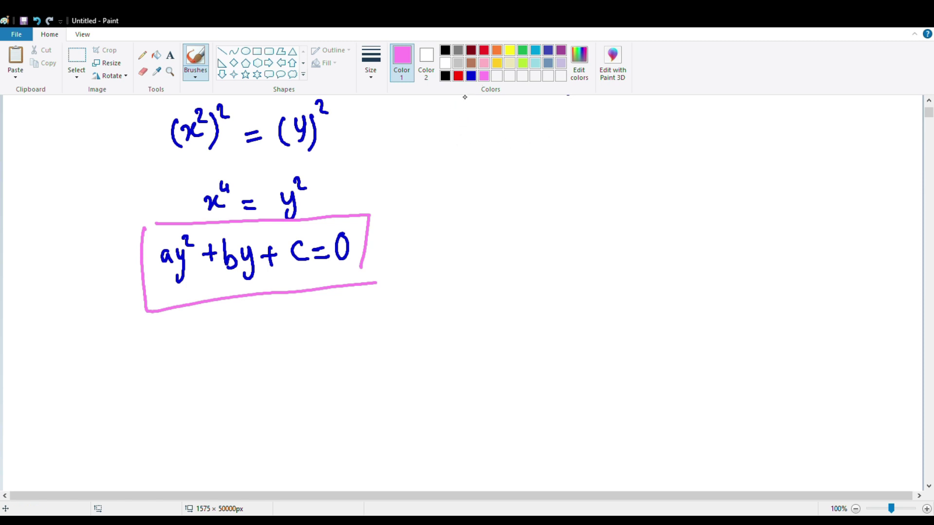
left_click(471, 75)
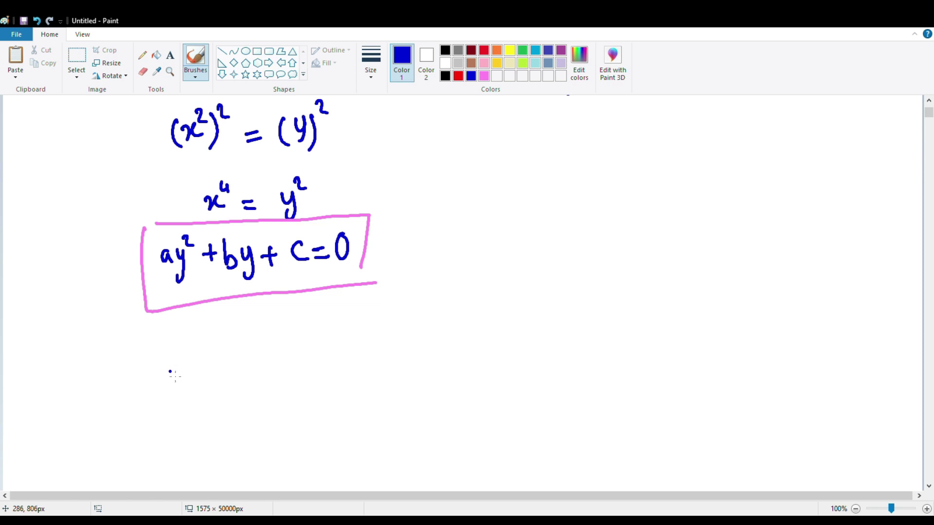
Handwrite x⁴, −13x², +36 and =0 as the worked example beneath the box
left_click_drag(147, 365, 173, 382)
mouse_move(170, 347)
left_mouse_down()
mouse_move(176, 365)
mouse_move(210, 377)
mouse_move(263, 374)
left_mouse_up()
mouse_move(256, 342)
left_mouse_down()
mouse_move(290, 364)
mouse_move(281, 378)
mouse_move(307, 365)
mouse_move(297, 376)
left_mouse_up()
mouse_move(325, 348)
left_mouse_down()
mouse_move(331, 371)
mouse_move(356, 373)
left_mouse_up()
left_click_drag(338, 366, 354, 365)
mouse_move(376, 349)
left_mouse_down()
mouse_move(364, 370)
mouse_move(375, 350)
left_mouse_up()
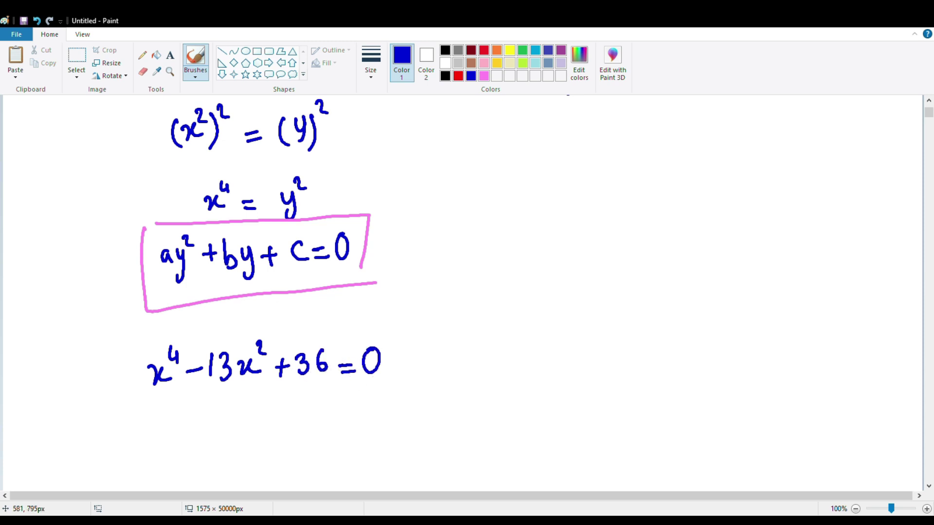